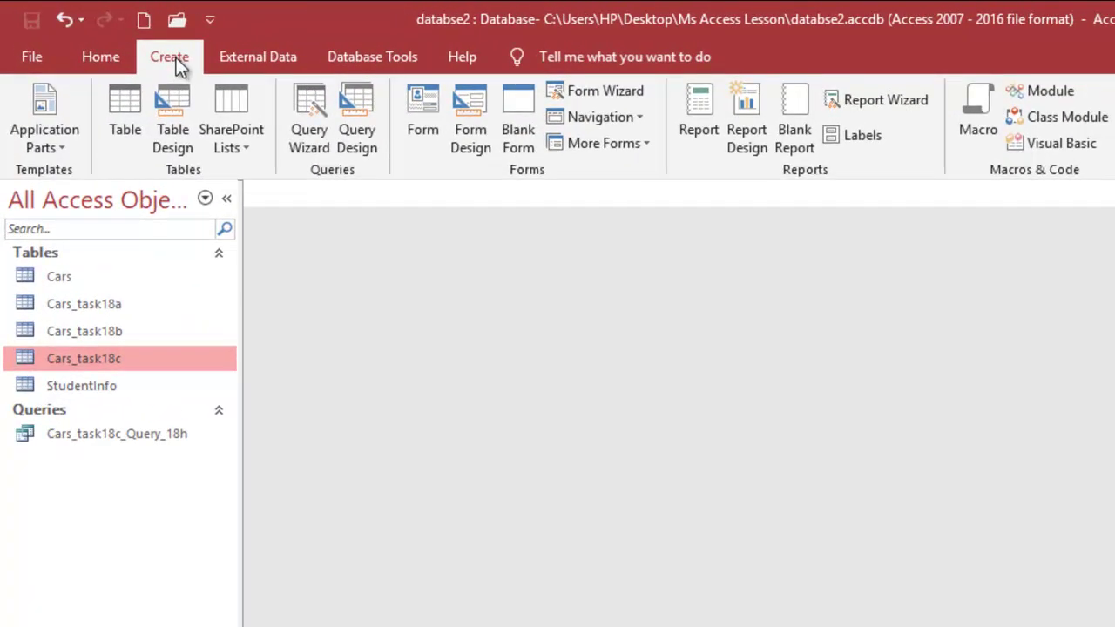
# Start a Simple Query Wizard on Cars_task18c with every field except PDate, then continue
pyautogui.click(296, 117)
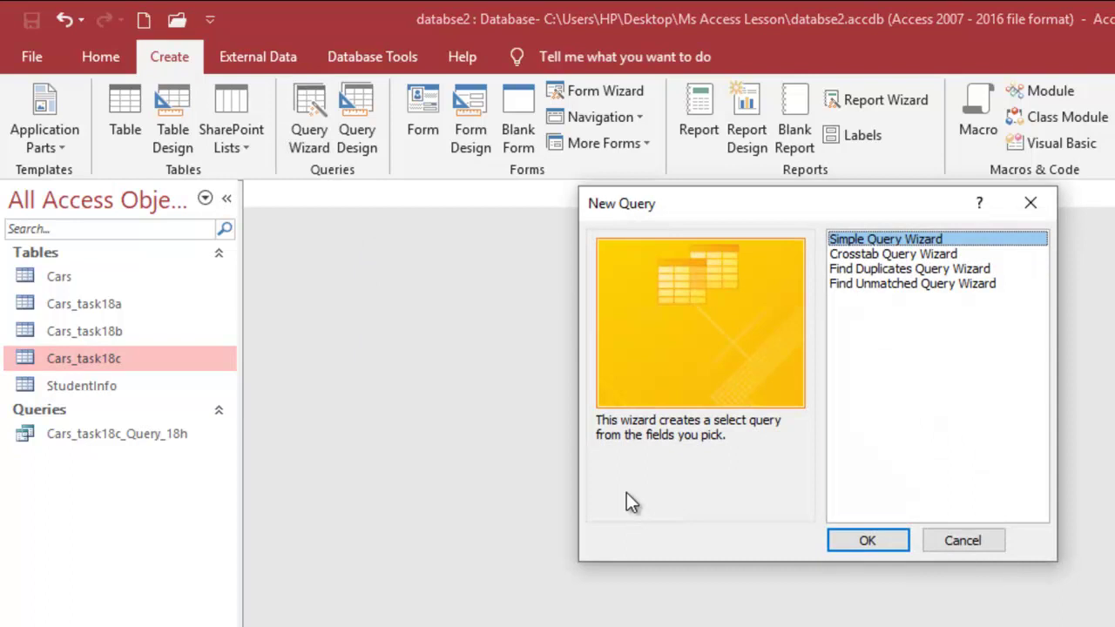
pyautogui.click(890, 538)
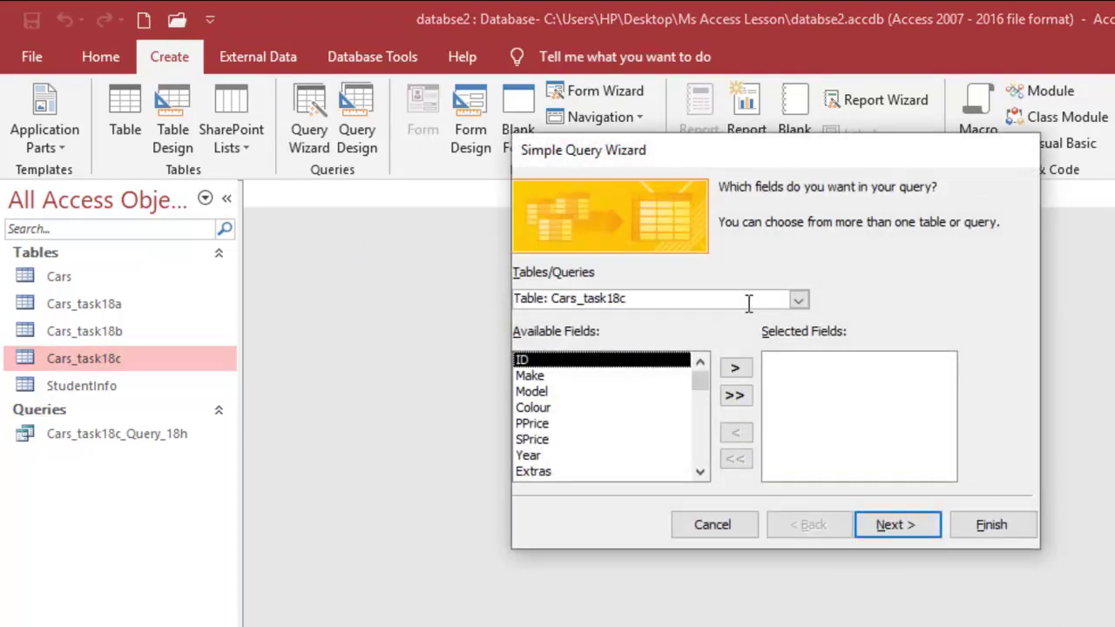
pyautogui.click(800, 299)
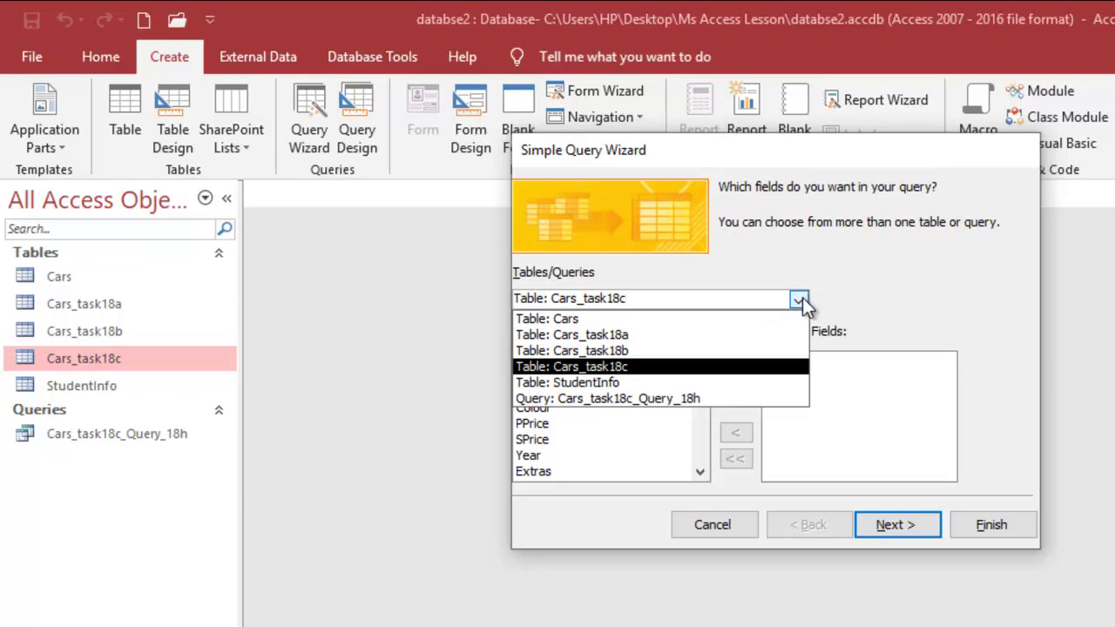
pyautogui.click(800, 299)
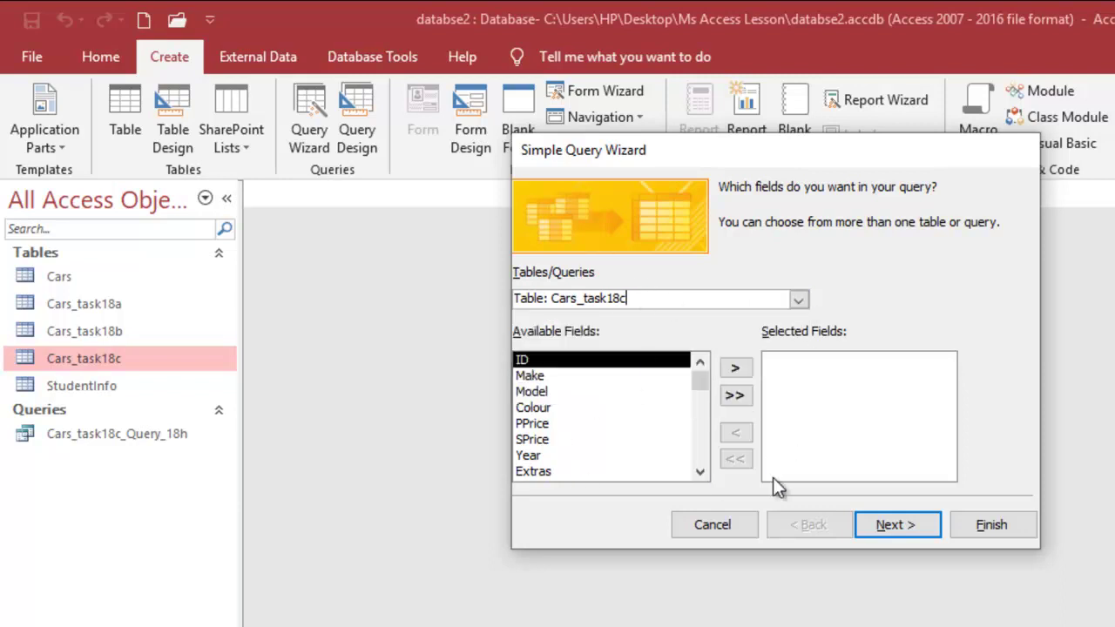
pyautogui.click(734, 396)
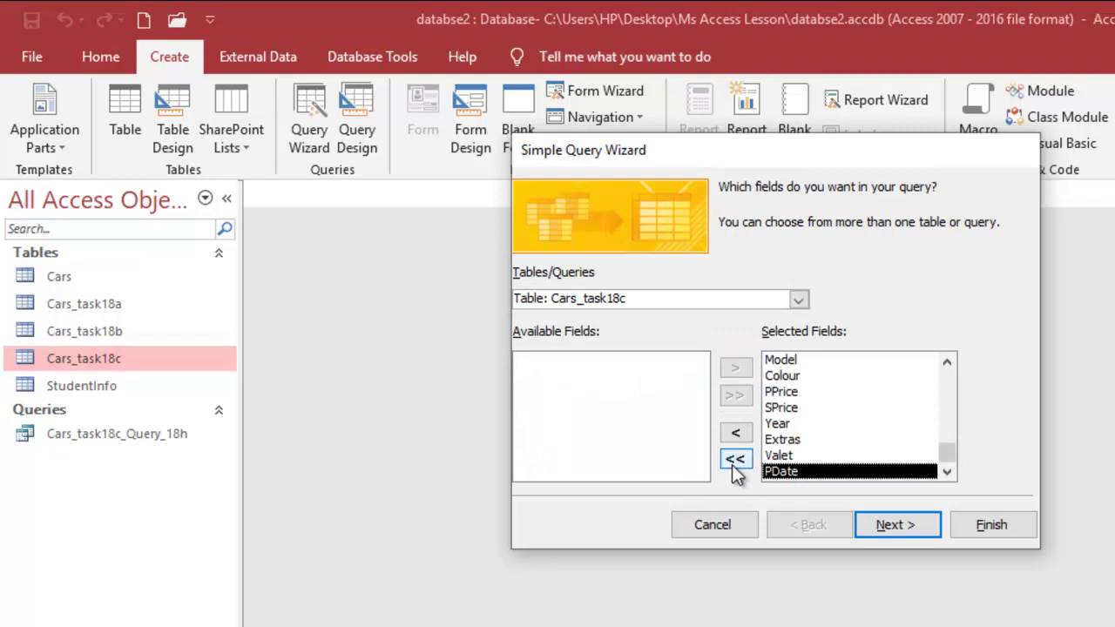
pyautogui.click(735, 433)
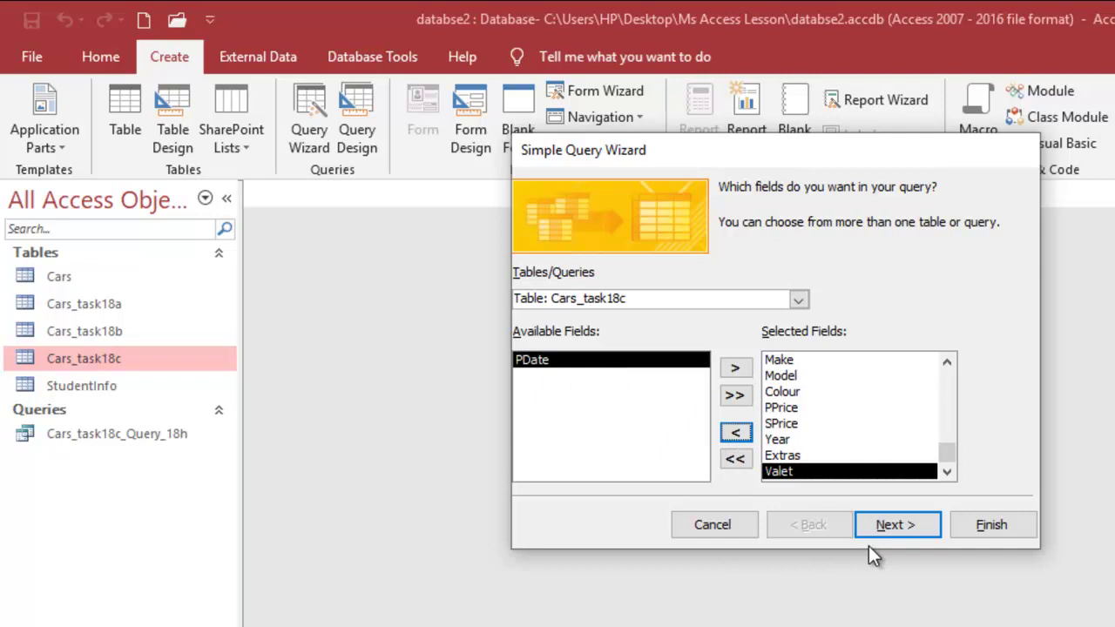
pyautogui.click(885, 524)
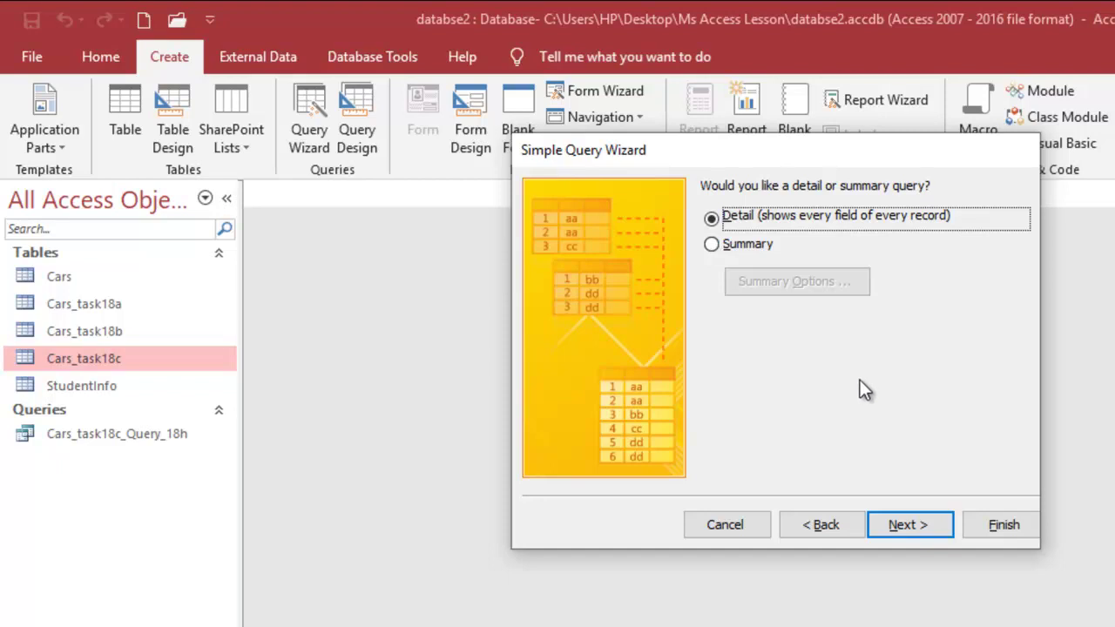
# Keep a detail query, title it Cars_task18c_Query_18i, and choose 'Modify the query design'
pyautogui.click(906, 525)
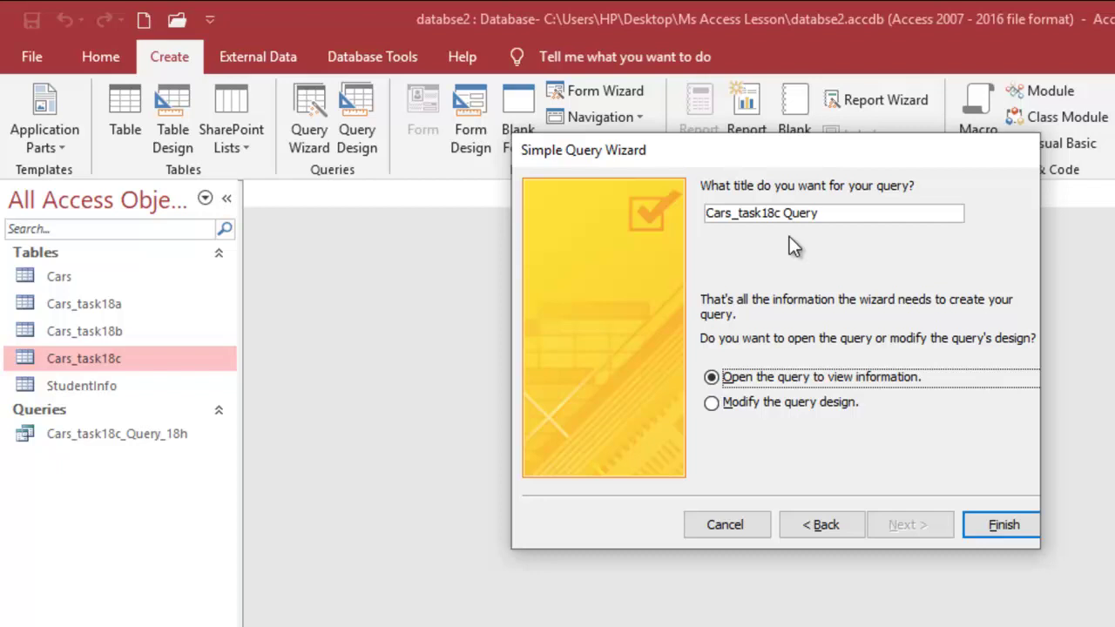
pyautogui.click(786, 214)
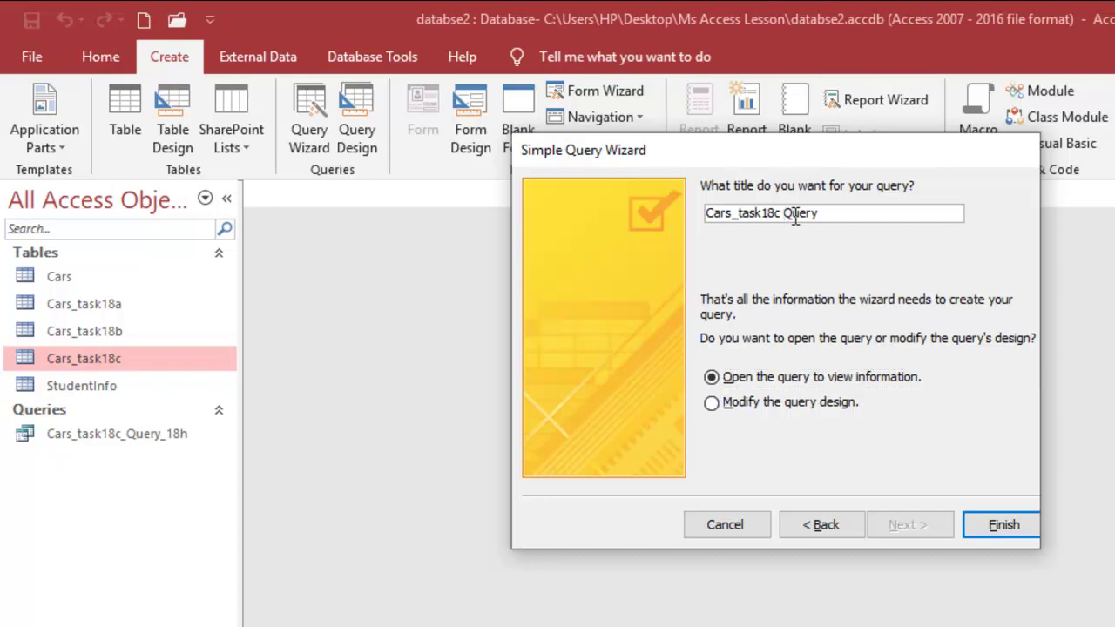
pyautogui.press('BackSpace')
pyautogui.write('_')
pyautogui.click(839, 212)
pyautogui.write('_18i')
pyautogui.click(712, 406)
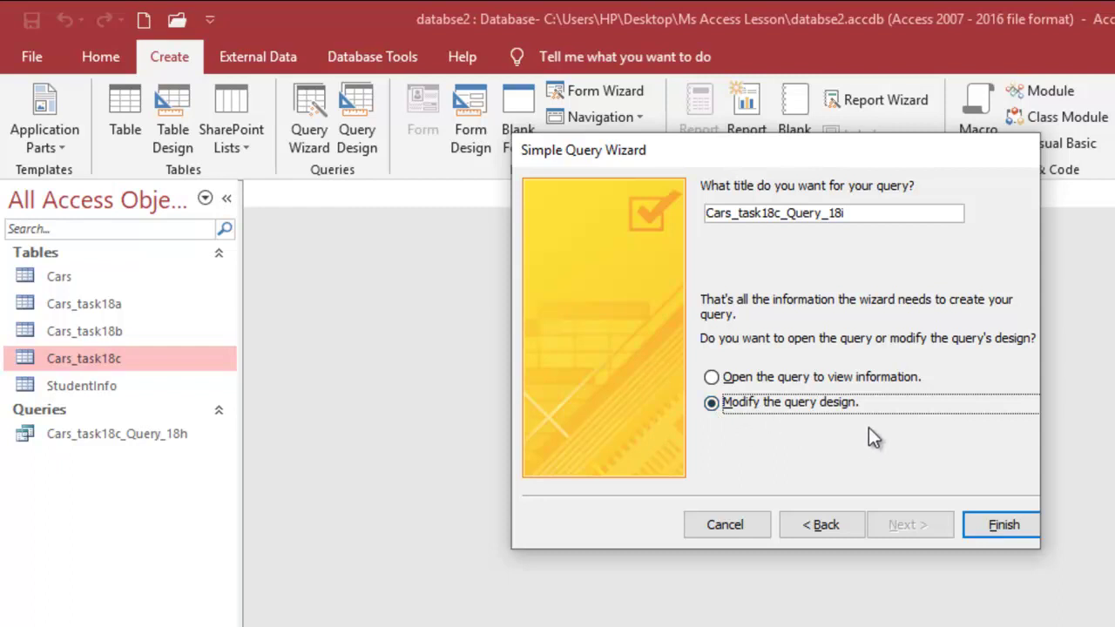
# Finish the wizard and enlarge the Cars_task18c field list to show all fields
pyautogui.click(1003, 527)
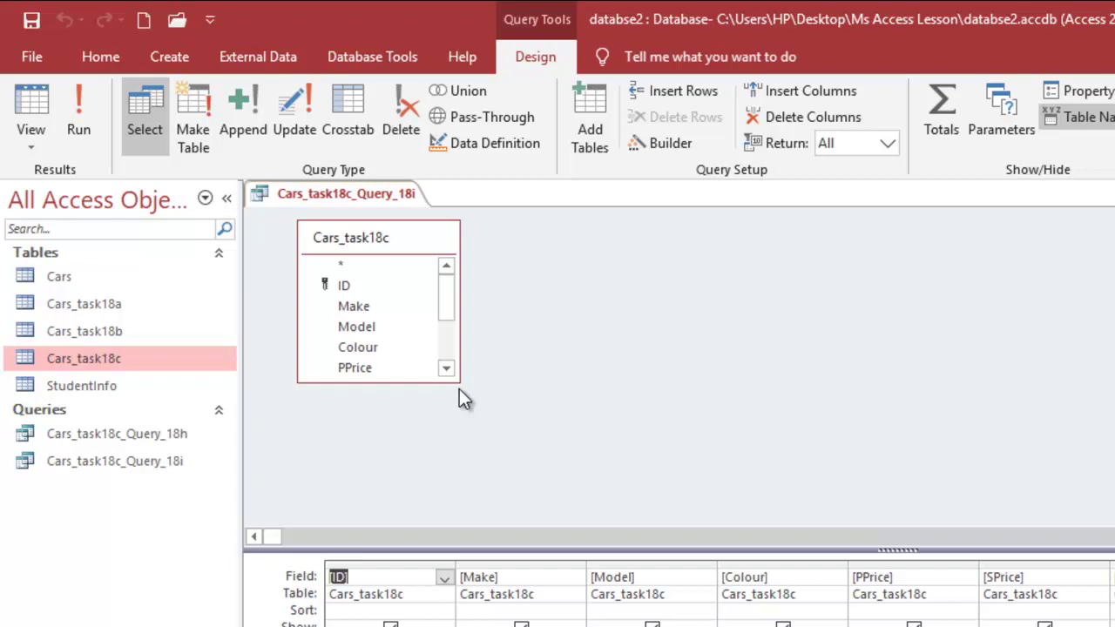
pyautogui.moveTo(456, 386); pyautogui.dragTo(493, 497)
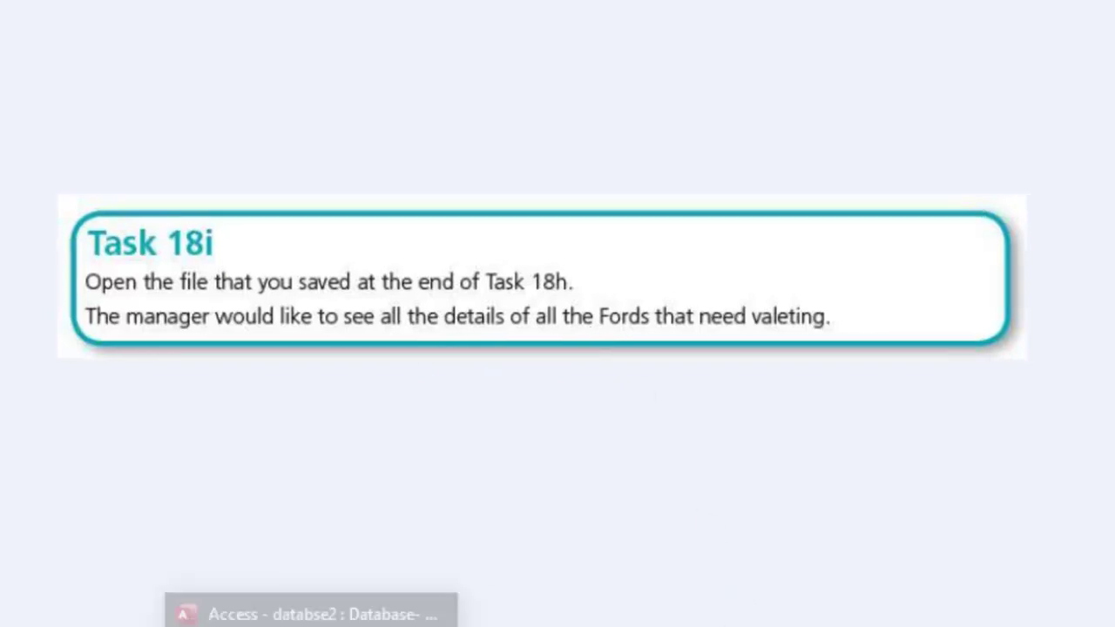
# Switch back to Access and select the Criteria cell under Make
pyautogui.click(391, 610)
pyautogui.click(362, 463)
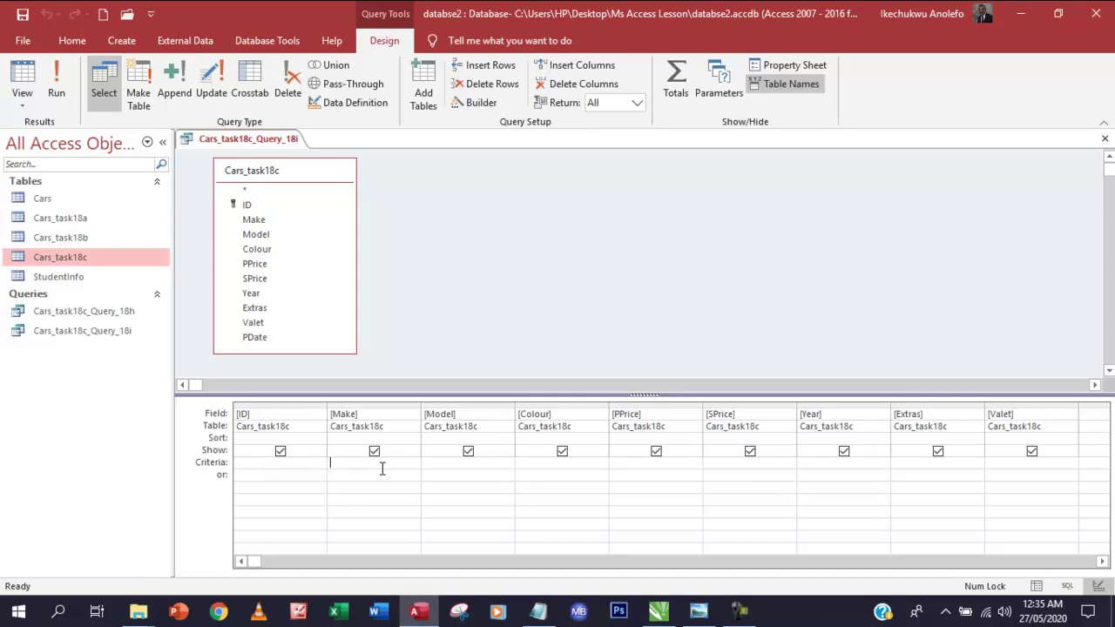
# Enter 'ford' as the Make criterion and run the query, listing 25 Ford records
pyautogui.write('ford')
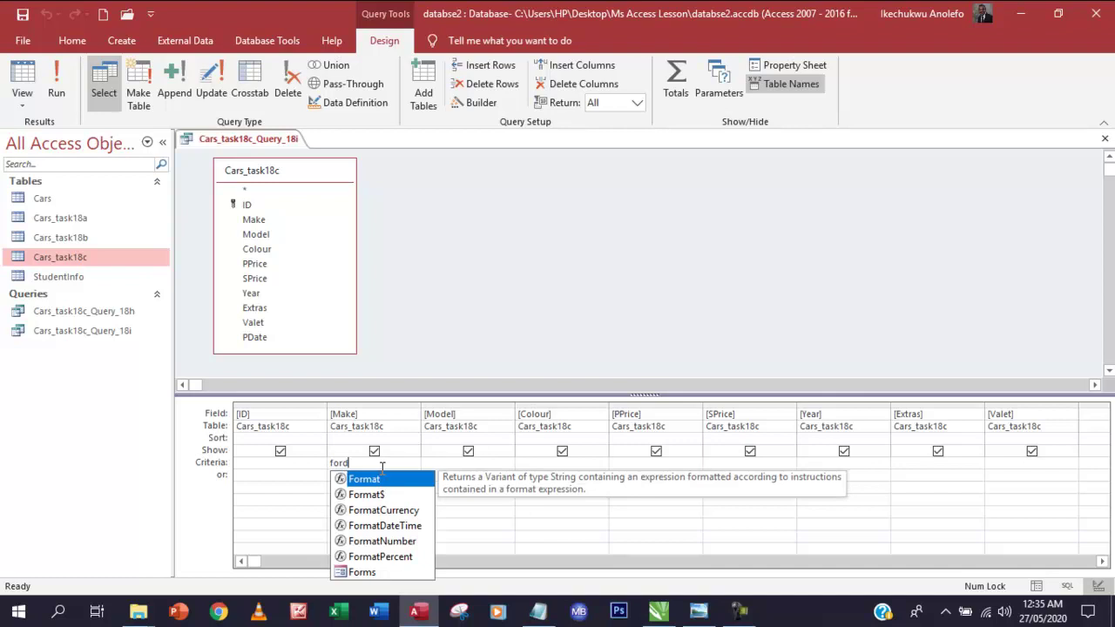
pyautogui.press('Tab')
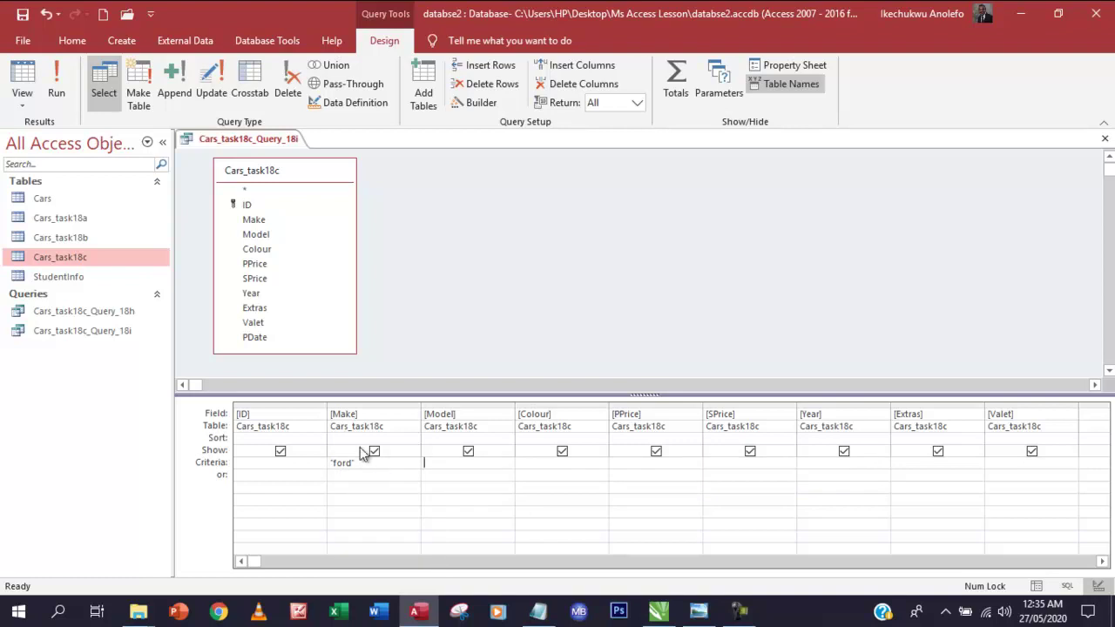
pyautogui.click(57, 88)
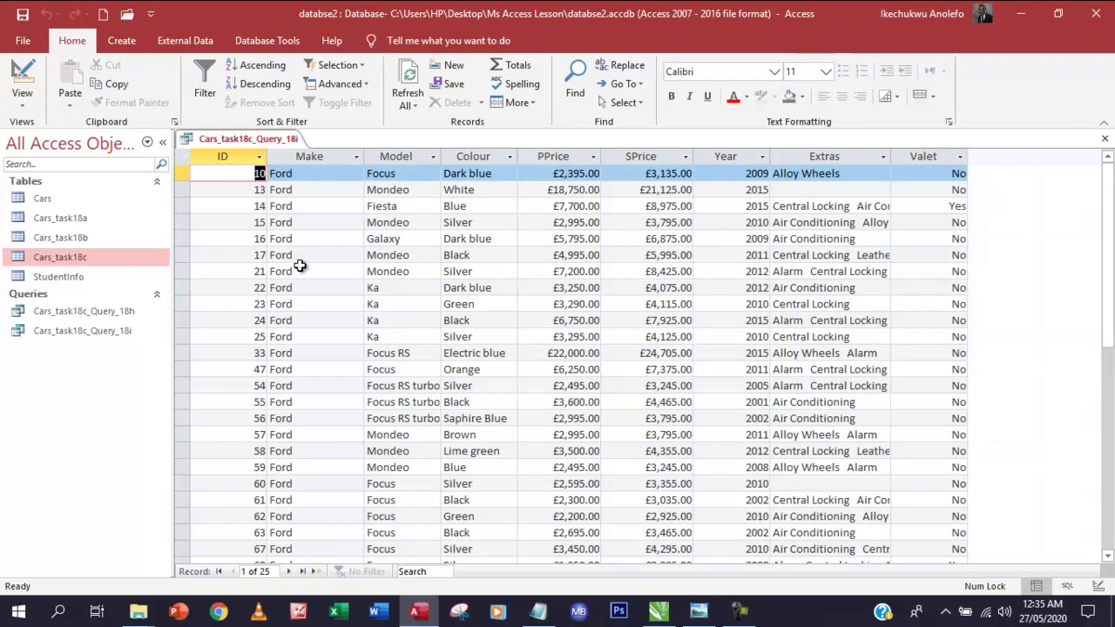
# Scroll through the Ford results, then return the query to Design view
pyautogui.scroll(-2, 300, 264)
pyautogui.scroll(2, 299, 264)
pyautogui.scroll(-3, 317, 331)
pyautogui.scroll(3, 319, 336)
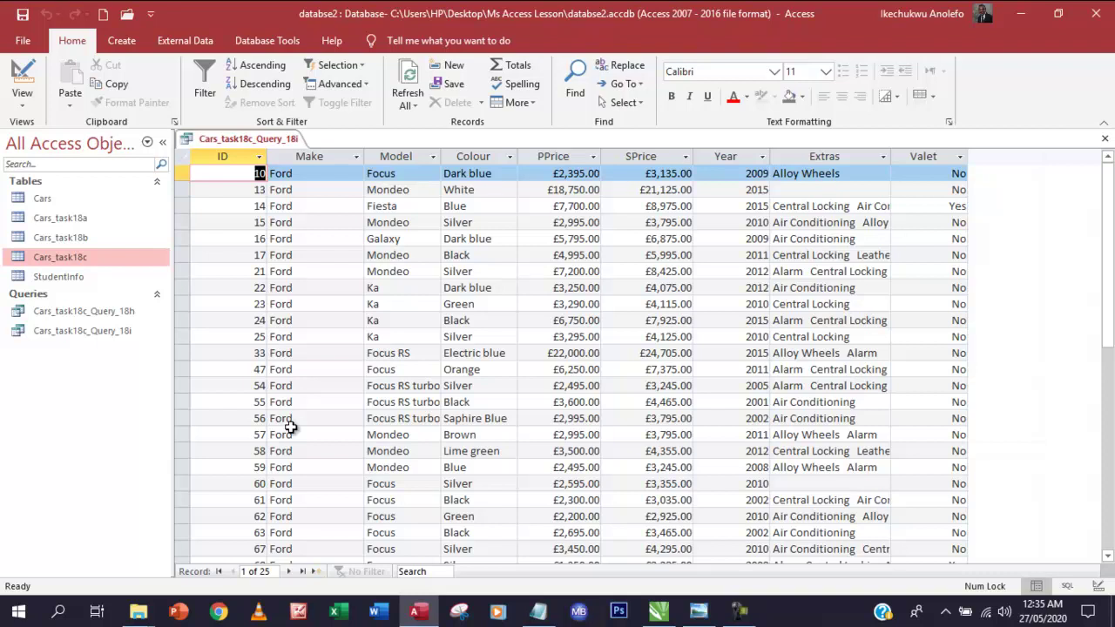
pyautogui.click(26, 79)
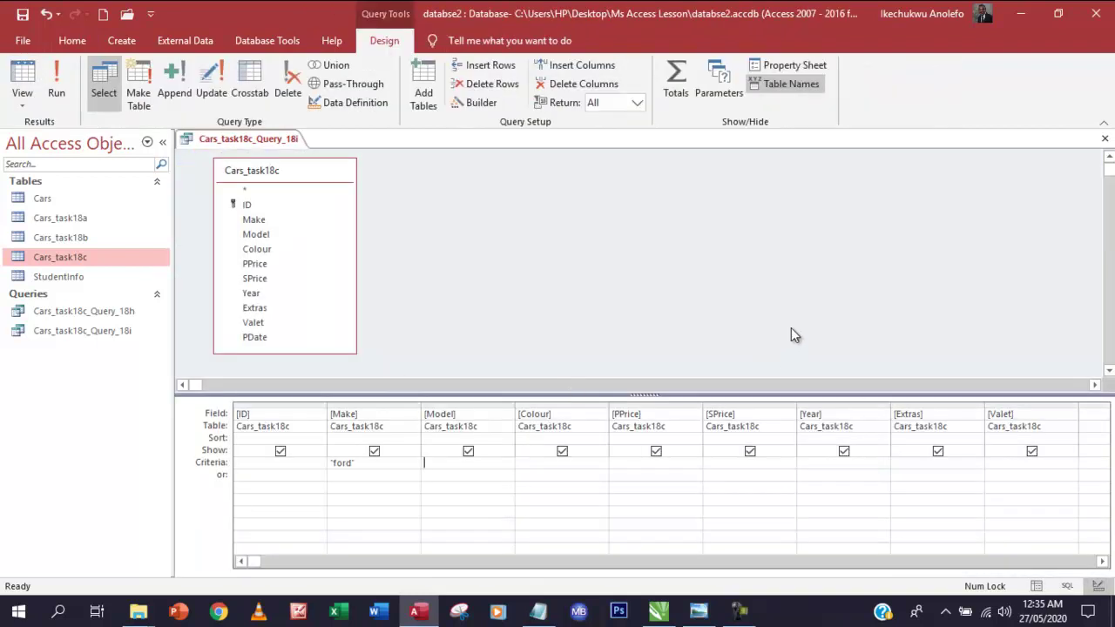
# Add 'yes' as the Valet criterion and run the query, leaving 2 Ford records
pyautogui.click(1024, 466)
pyautogui.write('yes')
pyautogui.click(68, 93)
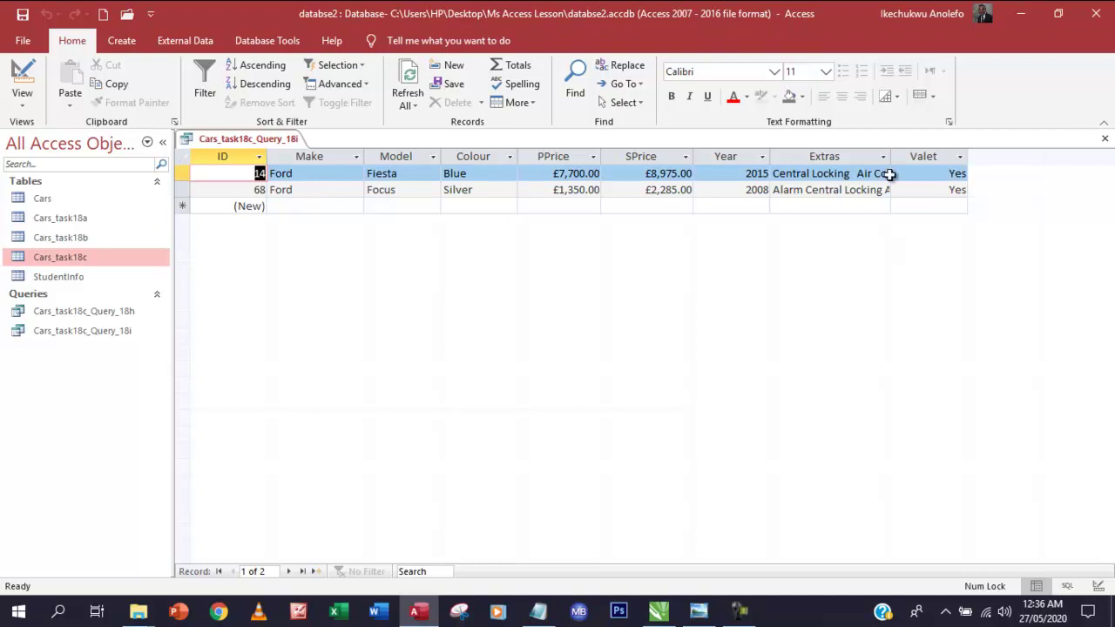
# Widen the Extras column so entries like 'Central Locking Air Conditioning' show in full
pyautogui.moveTo(889, 156); pyautogui.dragTo(945, 156)
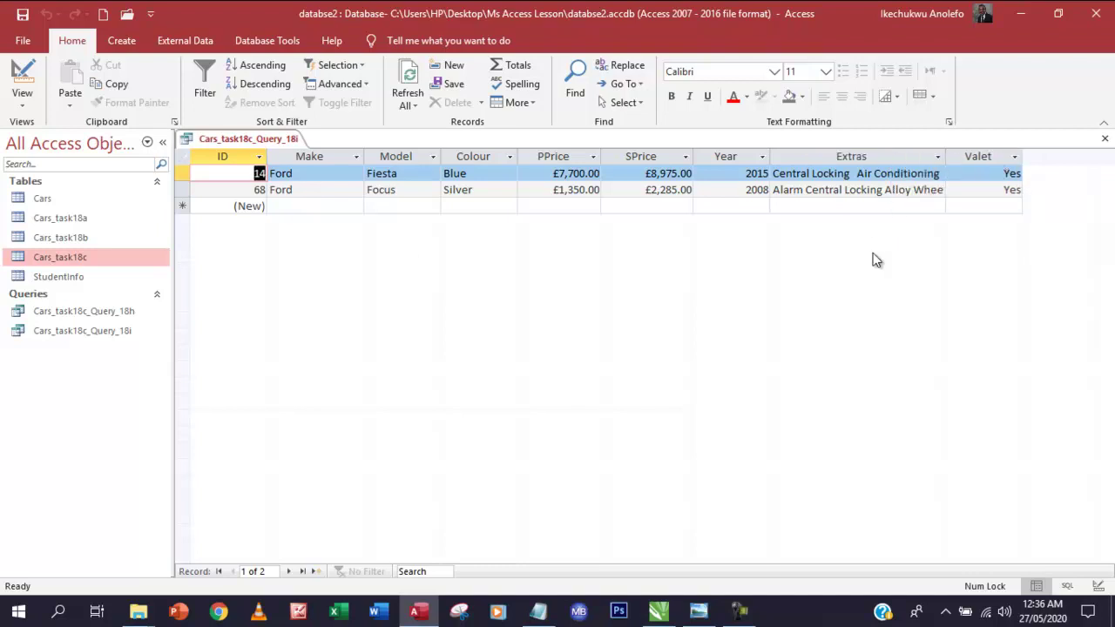